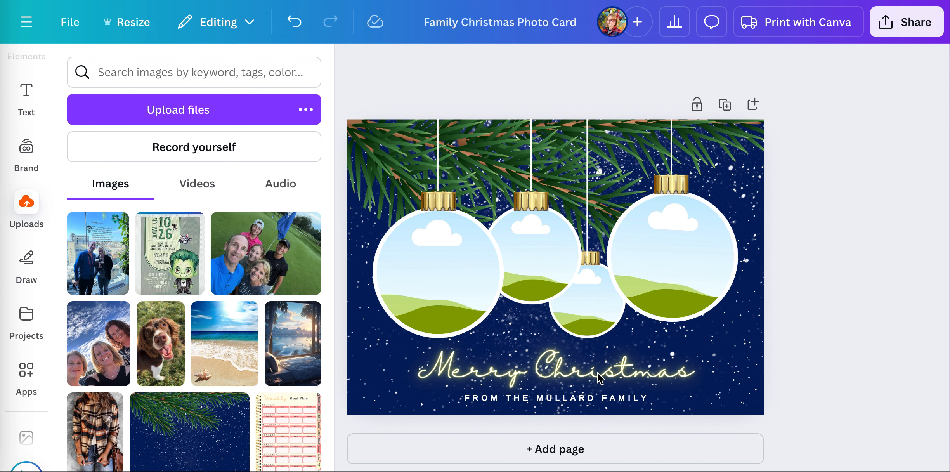
pyautogui.click(536, 401)
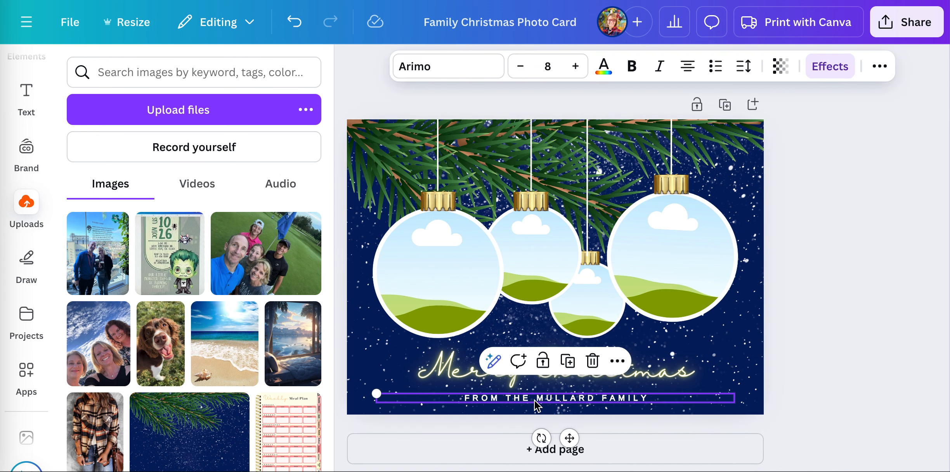
pyautogui.click(827, 334)
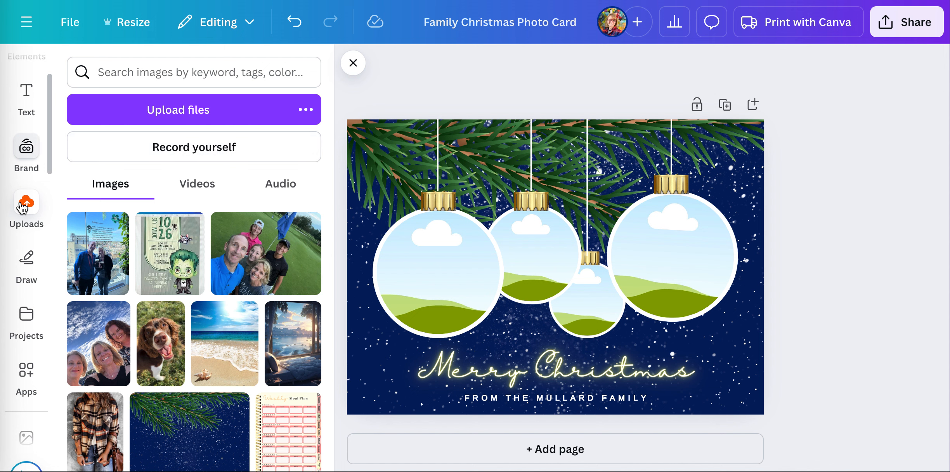
pyautogui.scroll(2, 24, 318)
pyautogui.scroll(-3, 20, 310)
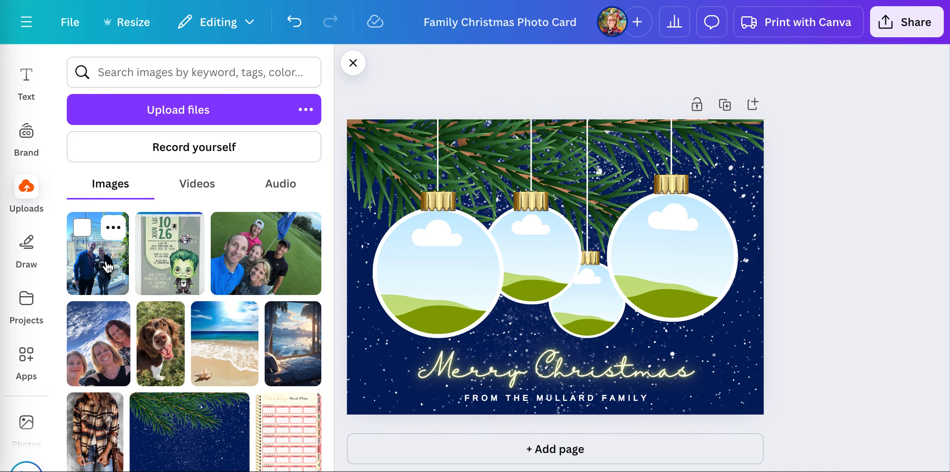
# Fill the left ornament with the couple photo, the second with the brown dog, and the large right one with the golf-course group selfie
pyautogui.moveTo(108, 267); pyautogui.dragTo(403, 255)
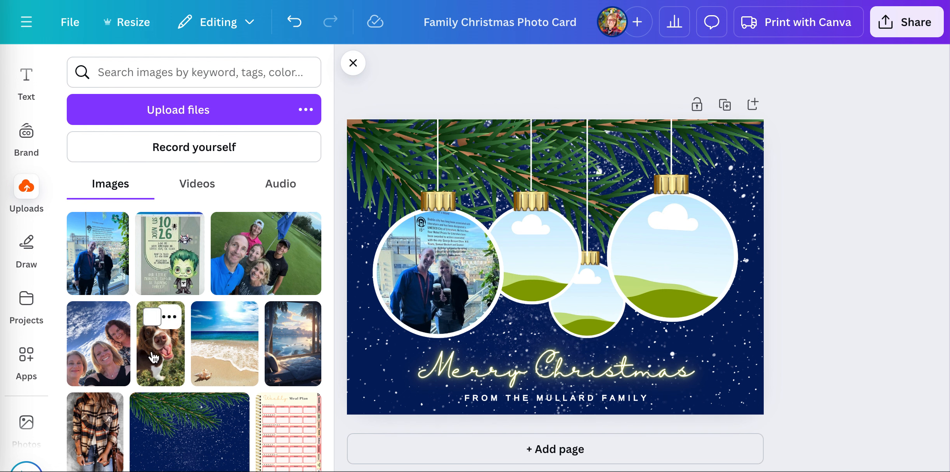
pyautogui.moveTo(154, 357); pyautogui.dragTo(507, 236)
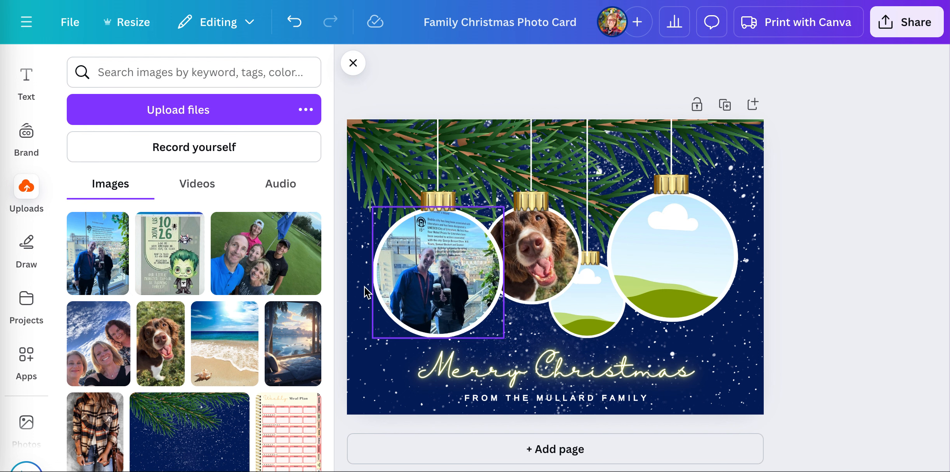
pyautogui.moveTo(286, 258); pyautogui.dragTo(660, 237)
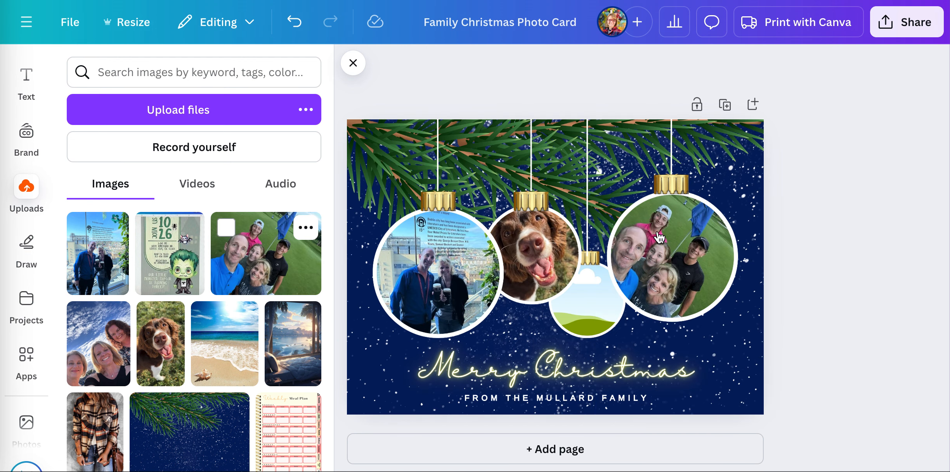
# Rotate the large right ornament's group photo counter-clockwise so that the people stand more upright
pyautogui.click(689, 293)
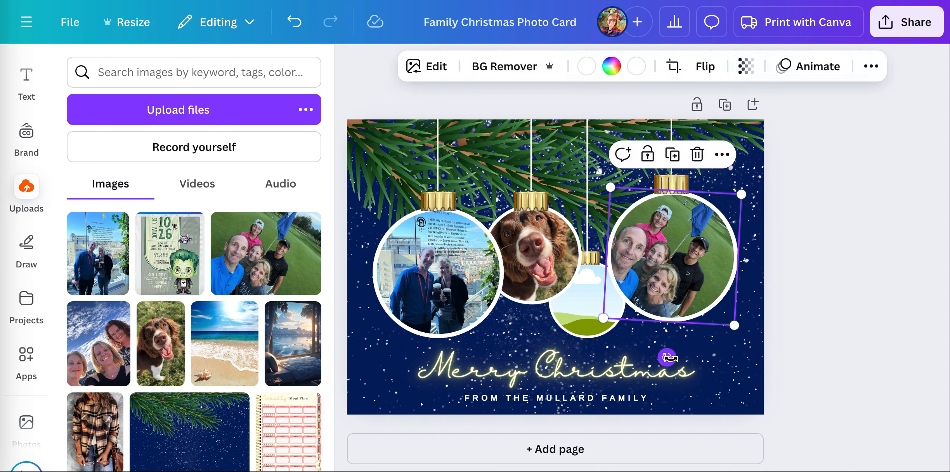
pyautogui.moveTo(667, 358); pyautogui.dragTo(712, 347)
pyautogui.click(788, 329)
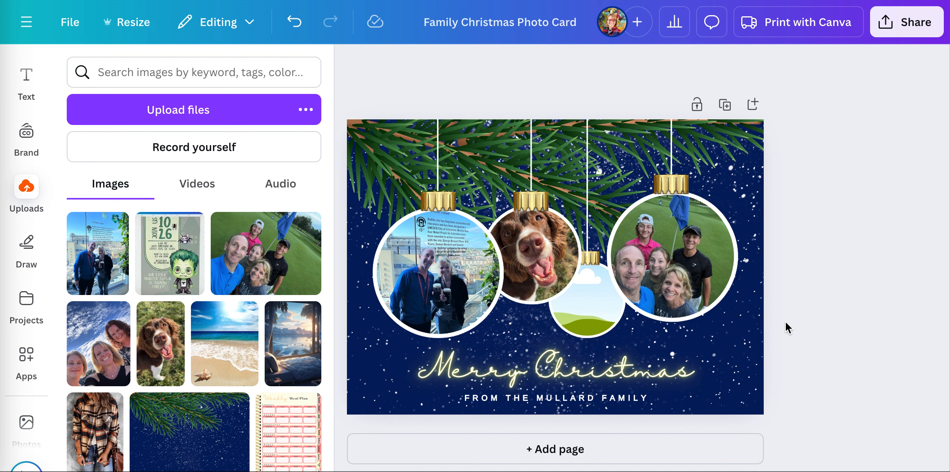
# Replace the "Merry Christmas" greeting on the card with "Happy Holiday"
pyautogui.click(649, 381)
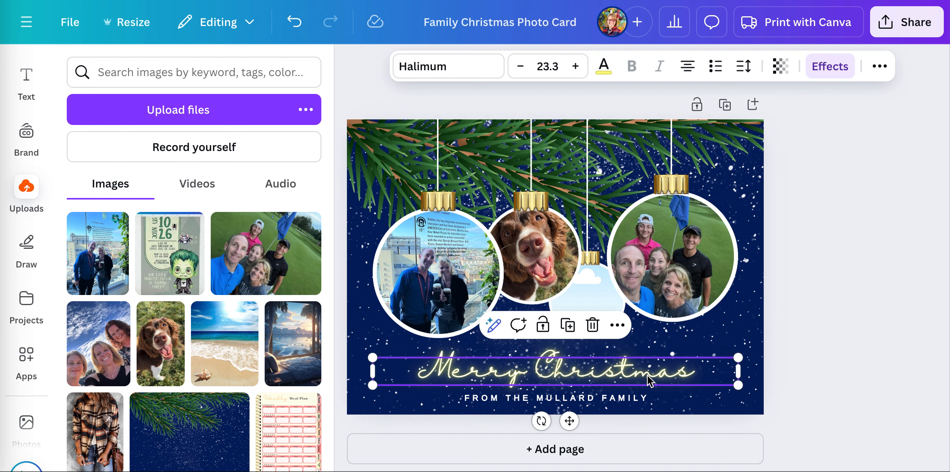
pyautogui.click(30, 86)
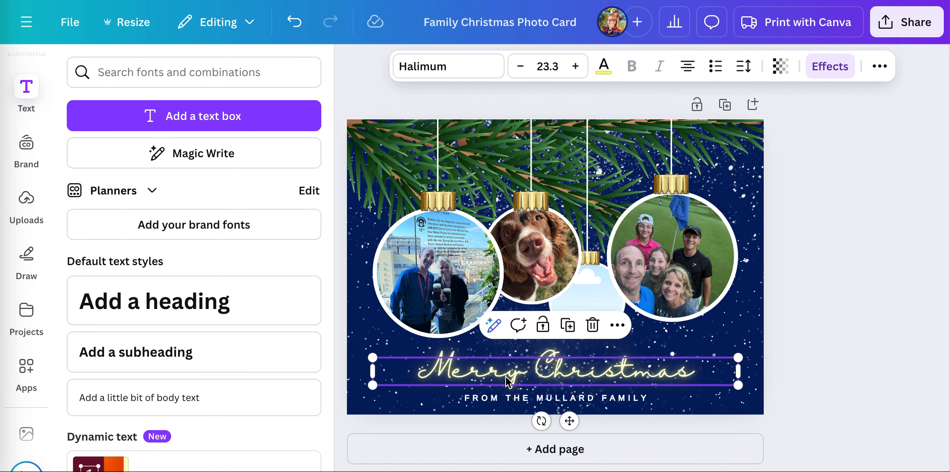
pyautogui.doubleClick(697, 375)
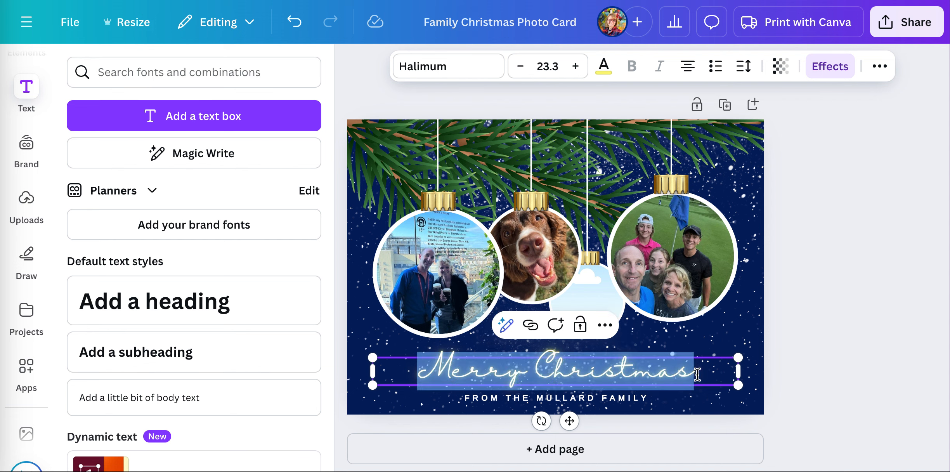
pyautogui.write('Happ')
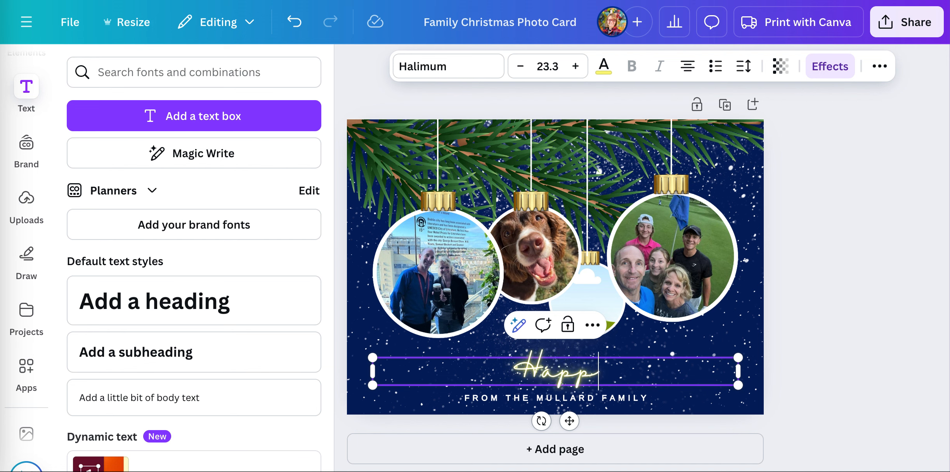
pyautogui.write('y Holiday')
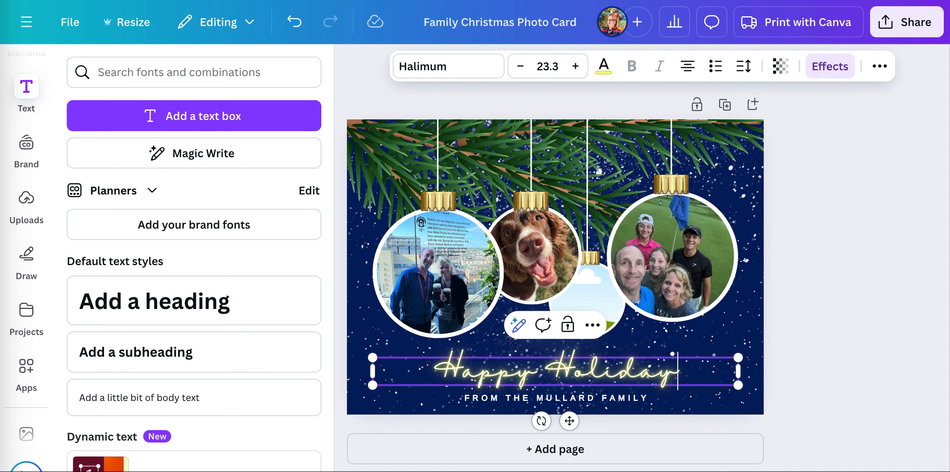
# Select the family name line below the greeting and browse the available fonts for it
pyautogui.click(642, 403)
pyautogui.click(641, 400)
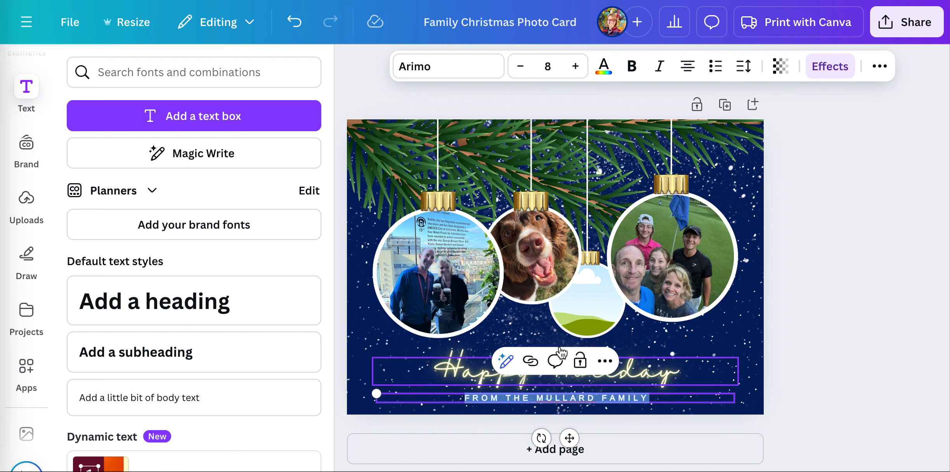
pyautogui.click(417, 70)
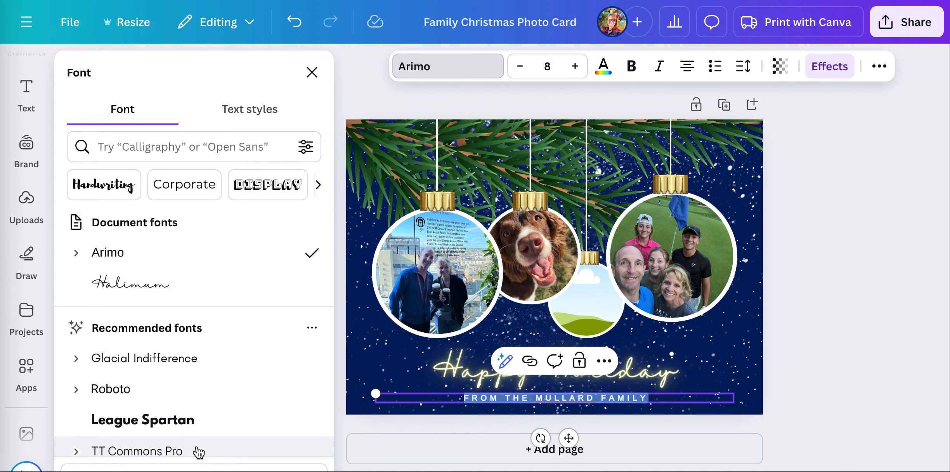
pyautogui.scroll(-2, 198, 453)
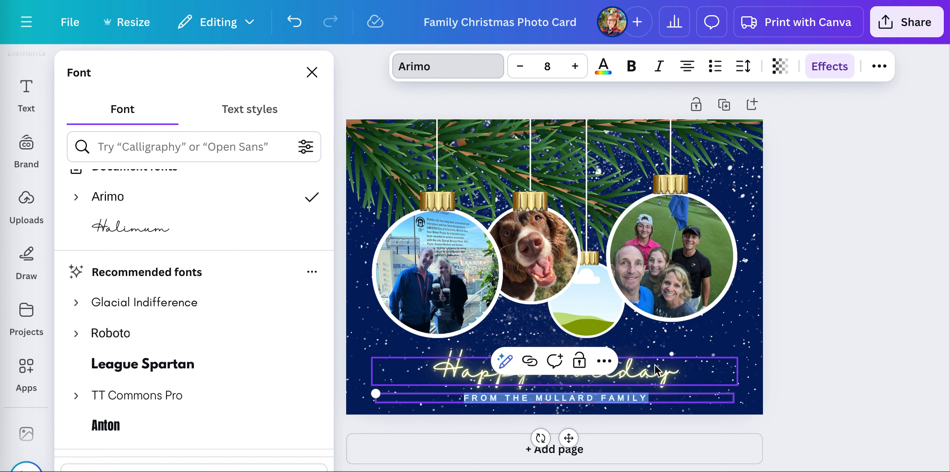
pyautogui.scroll(-10, 276, 377)
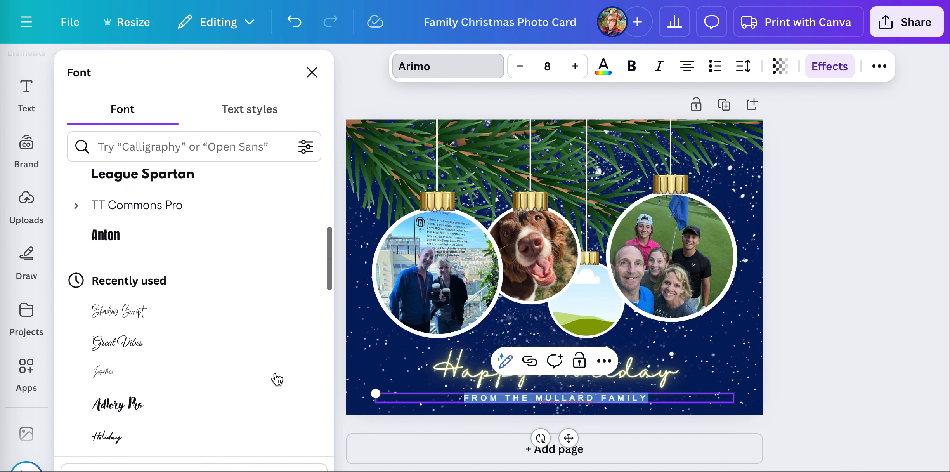
pyautogui.scroll(-2, 275, 378)
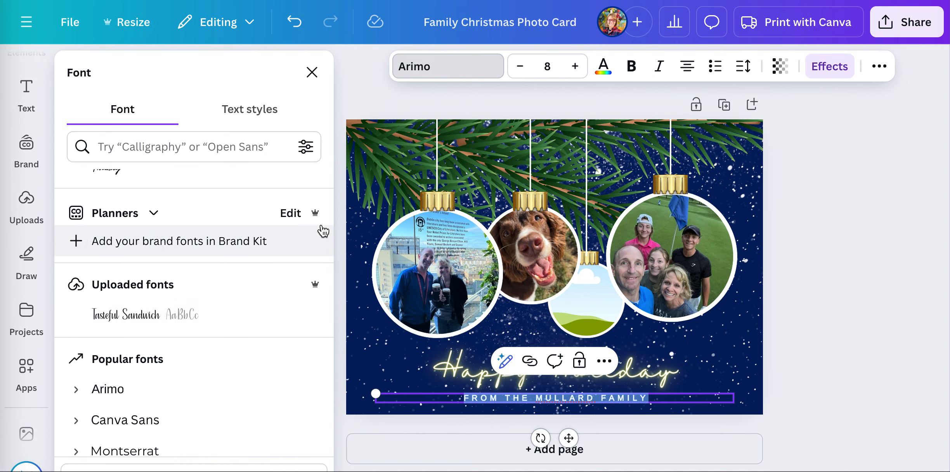
pyautogui.scroll(-8, 275, 421)
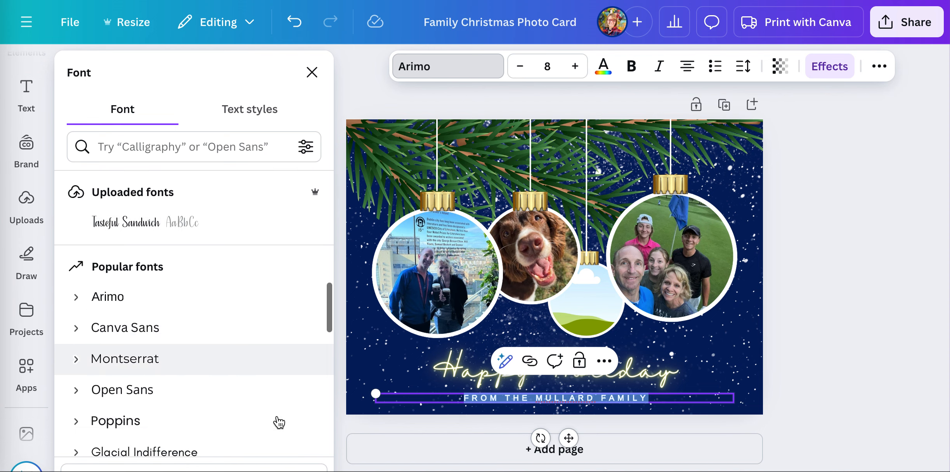
pyautogui.scroll(-10, 278, 422)
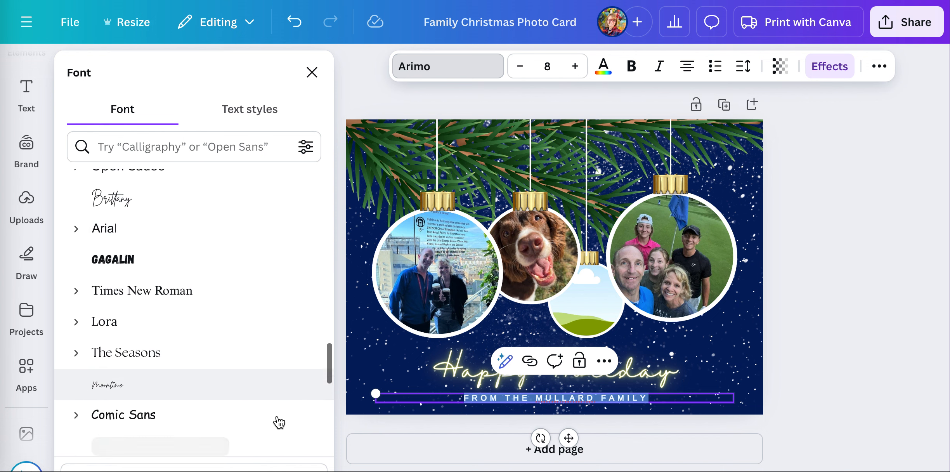
pyautogui.scroll(-8, 279, 422)
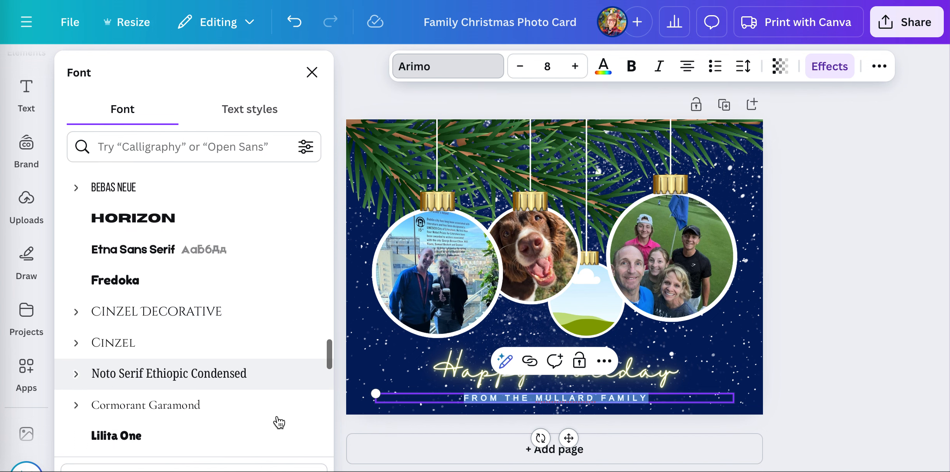
pyautogui.scroll(-2, 278, 422)
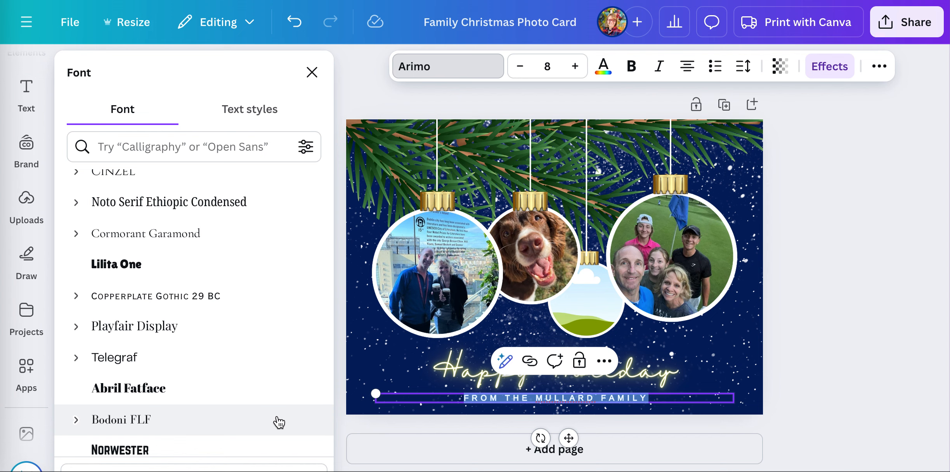
pyautogui.scroll(-5, 279, 422)
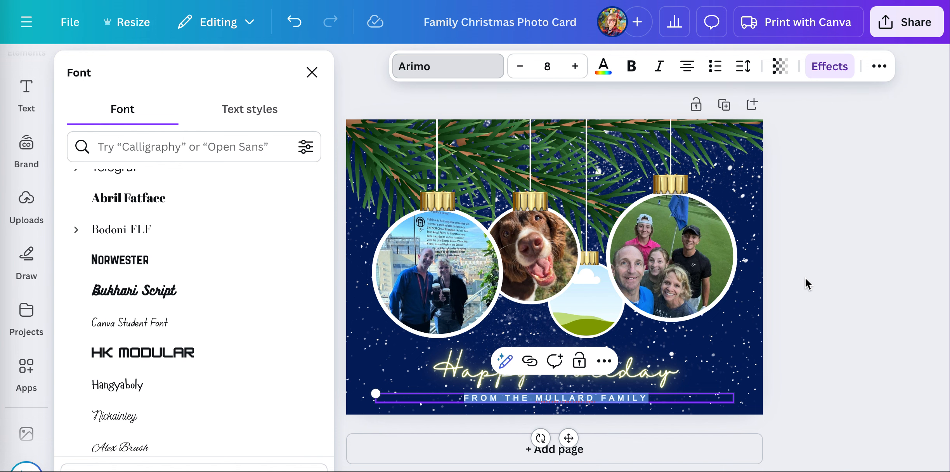
# Rotate the large right ornament's group photo further counter-clockwise to about -36°
pyautogui.click(664, 267)
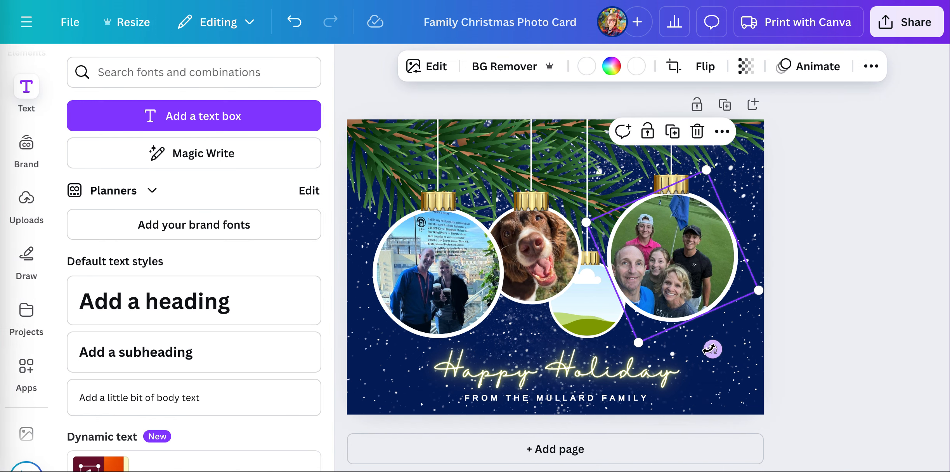
pyautogui.moveTo(710, 350); pyautogui.dragTo(761, 374)
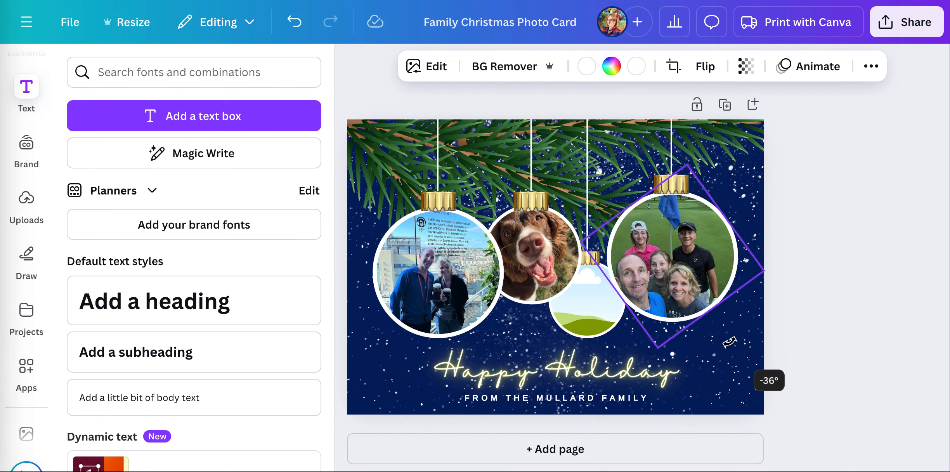
pyautogui.click(794, 340)
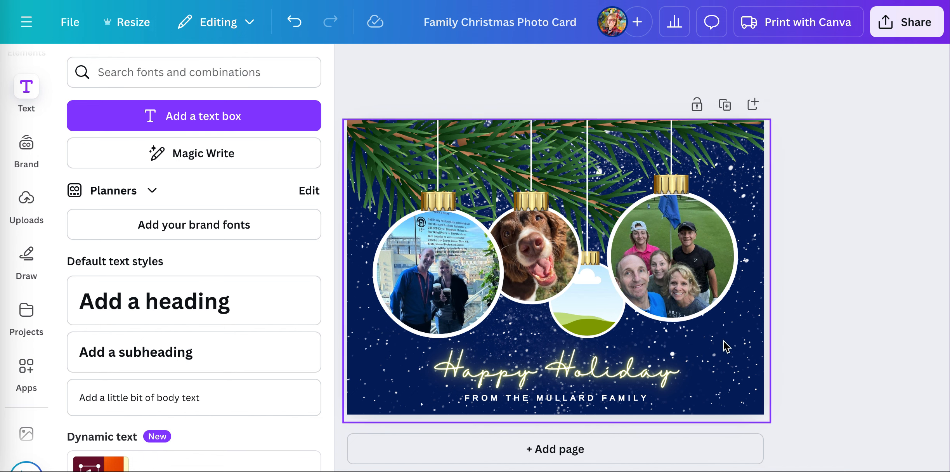
pyautogui.click(583, 406)
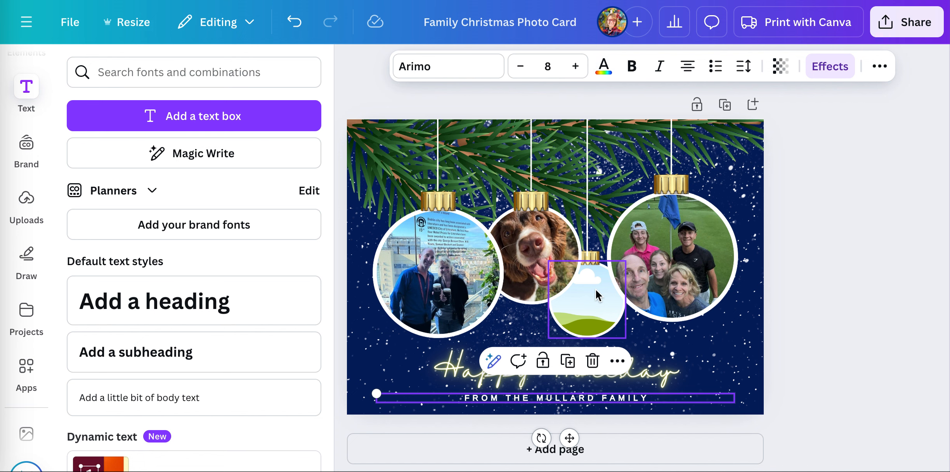
pyautogui.click(782, 316)
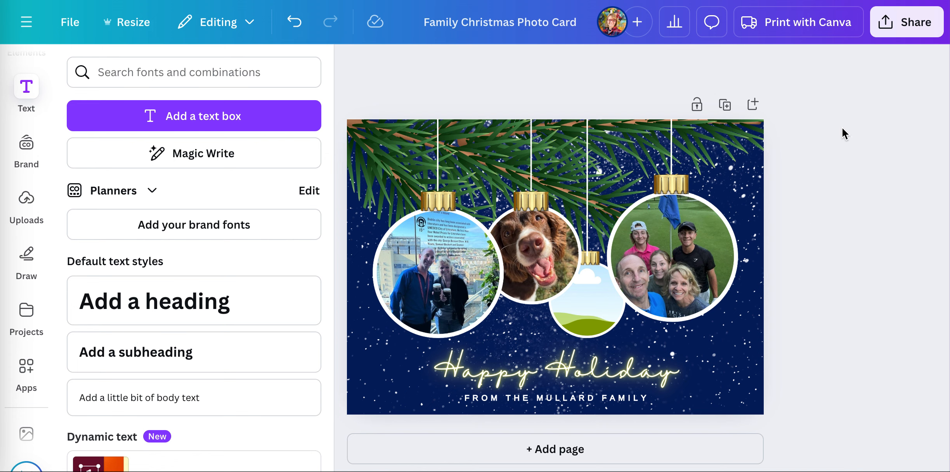
# Download the finished card as a PNG at size 1, and dismiss the print offer
pyautogui.click(901, 23)
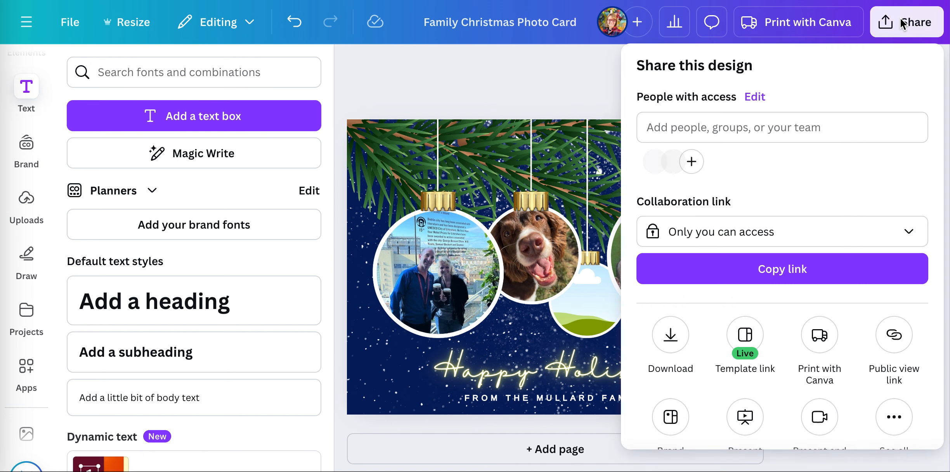
pyautogui.click(671, 336)
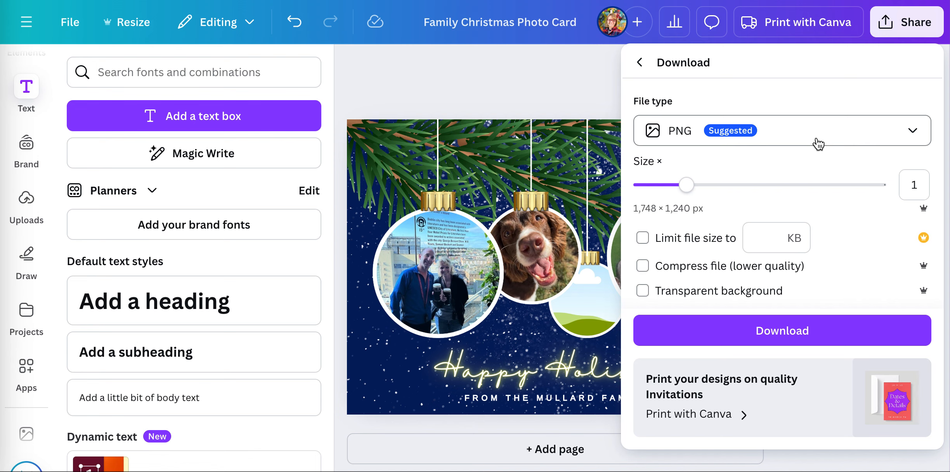
pyautogui.click(744, 333)
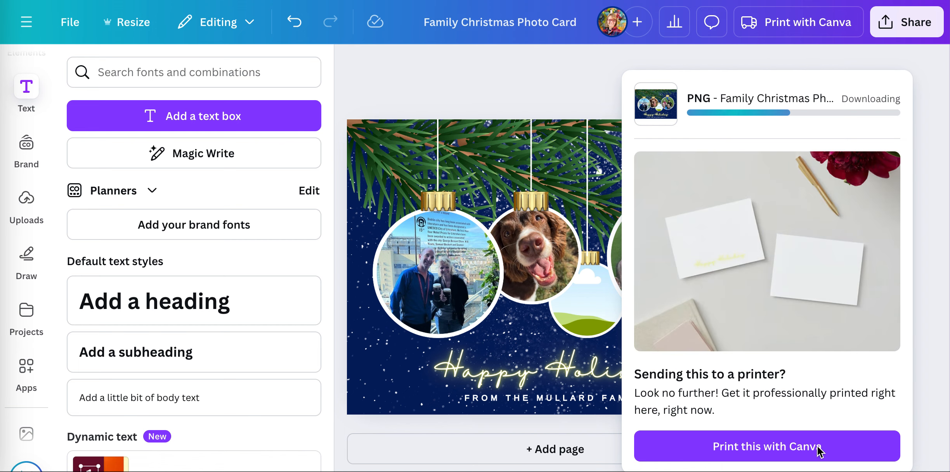
pyautogui.click(936, 166)
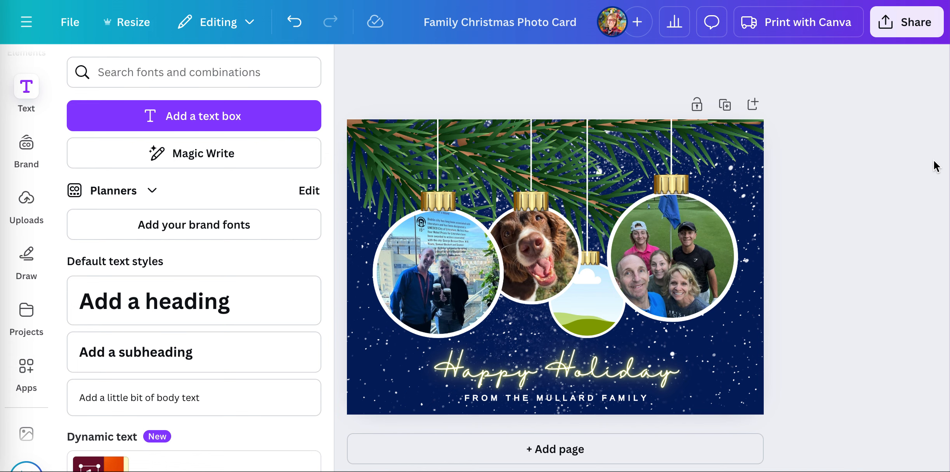